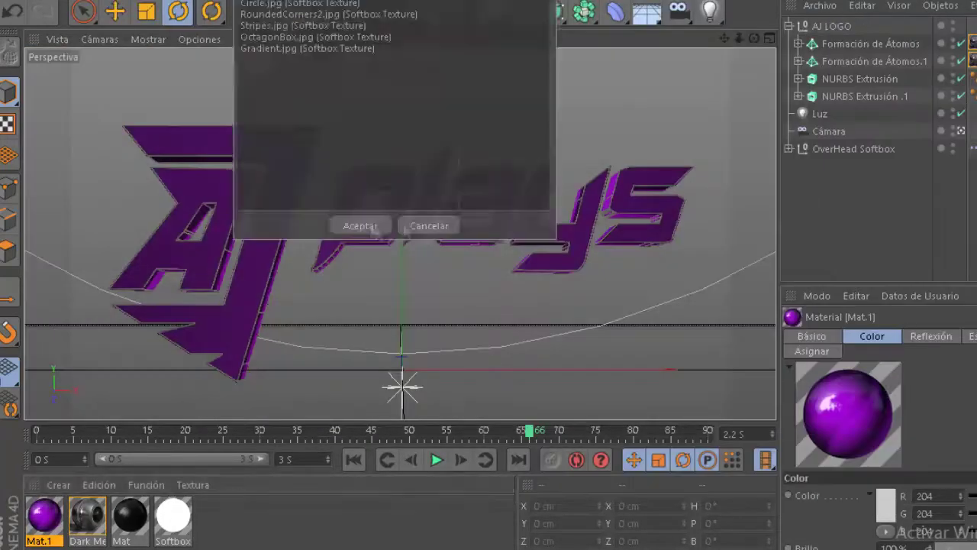
Render the glossy purple-and-silver 'AJ plays' logo in the Cinema 4D viewport
key(ctrl+r)
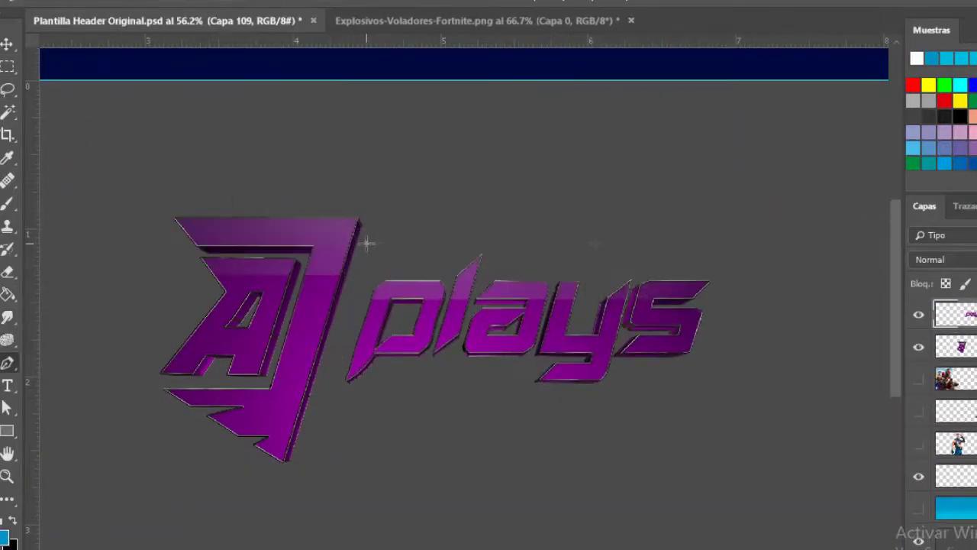
Scroll up and back down to inspect the header PSD around the pasted logo
scroll(323, 401, up, 2)
scroll(274, 305, down, 1)
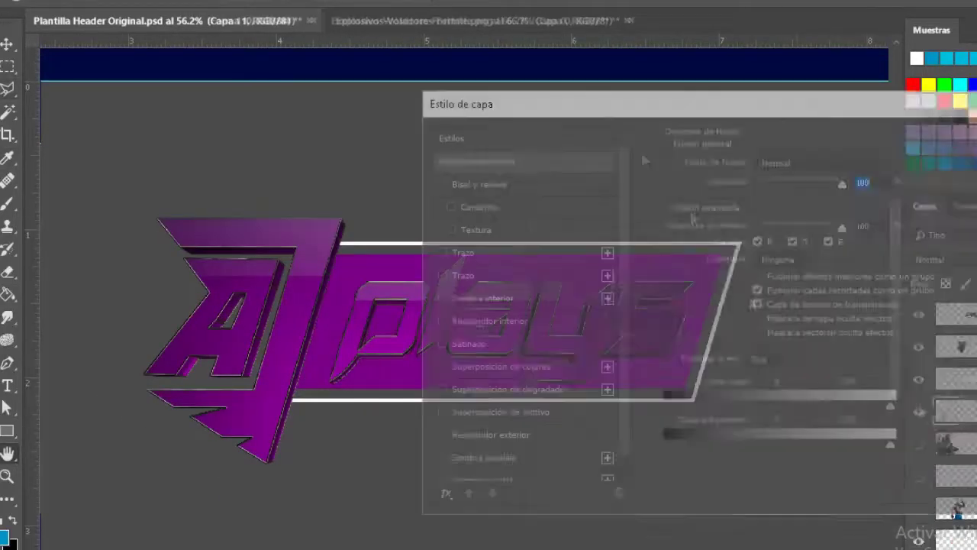
Enable Pattern Overlay and Satin in the plate layer's Layer Style
double_click(960, 410)
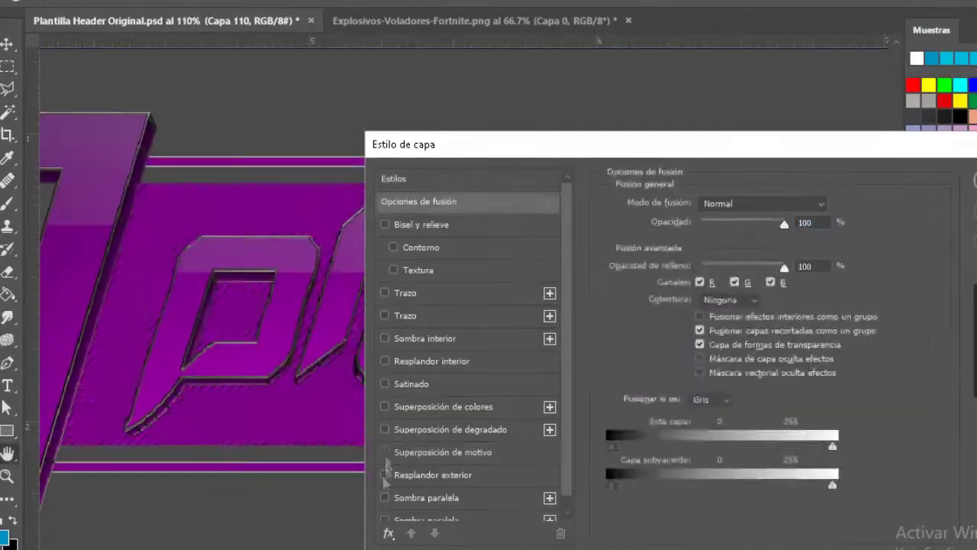
click(385, 452)
click(385, 384)
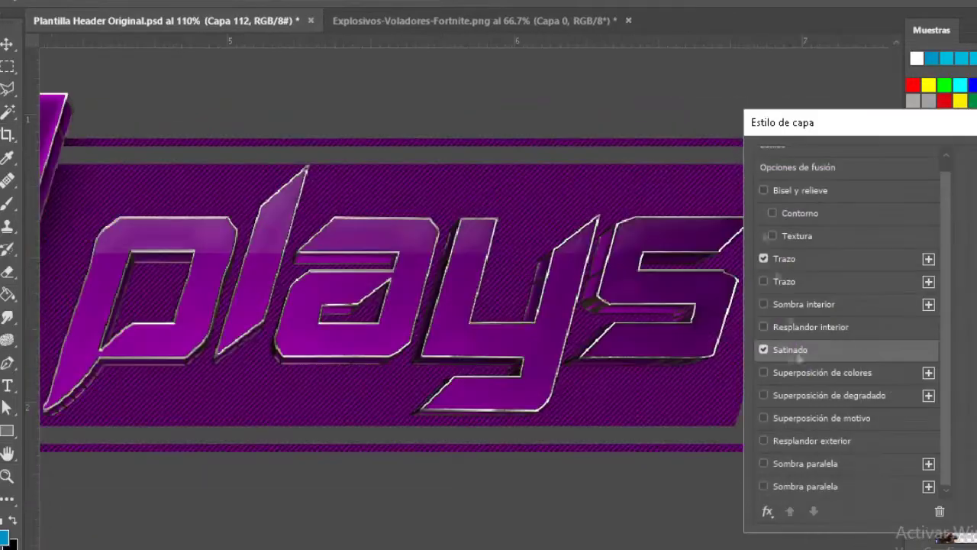
Add an inner glow to the 'plays' lettering through its layer effects
click(810, 326)
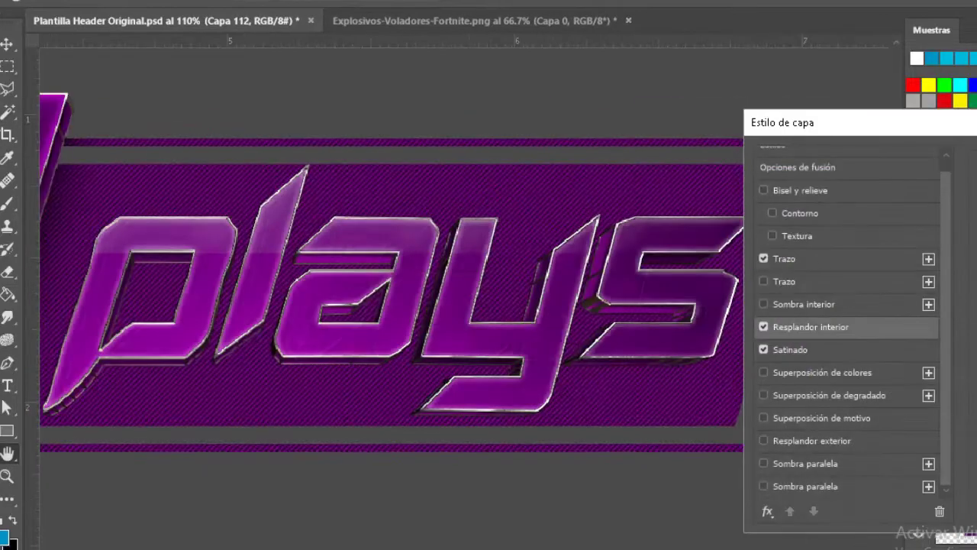
click(764, 395)
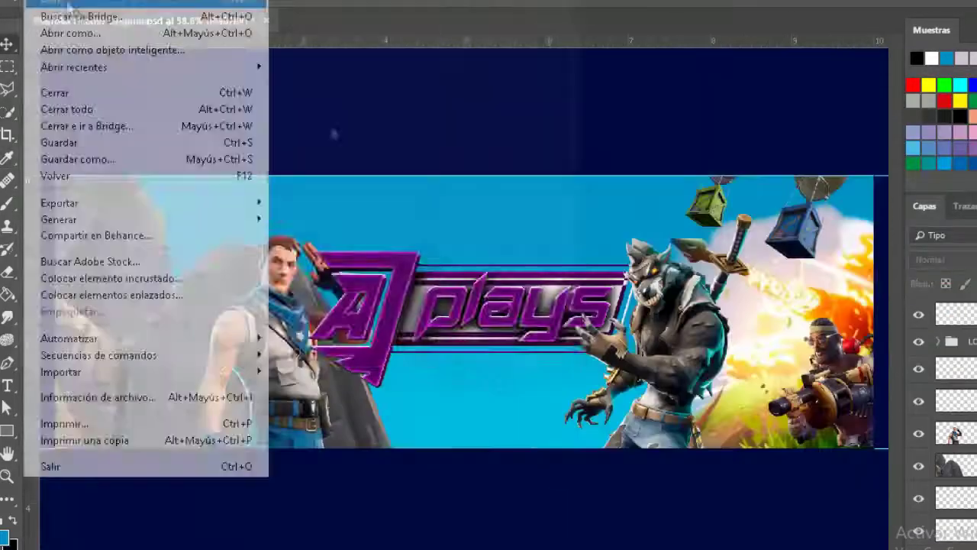
Open another sky, explosion, crate or character image from the File menu for the banner
click(67, 3)
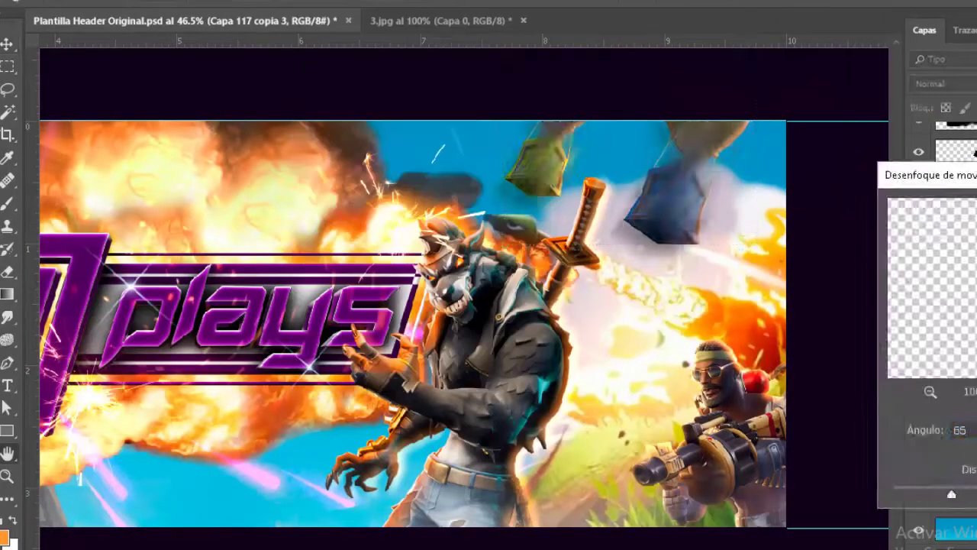
Switch to the Move tool (V) for the motion-blurred crates layer
scroll(710, 432, up, 1)
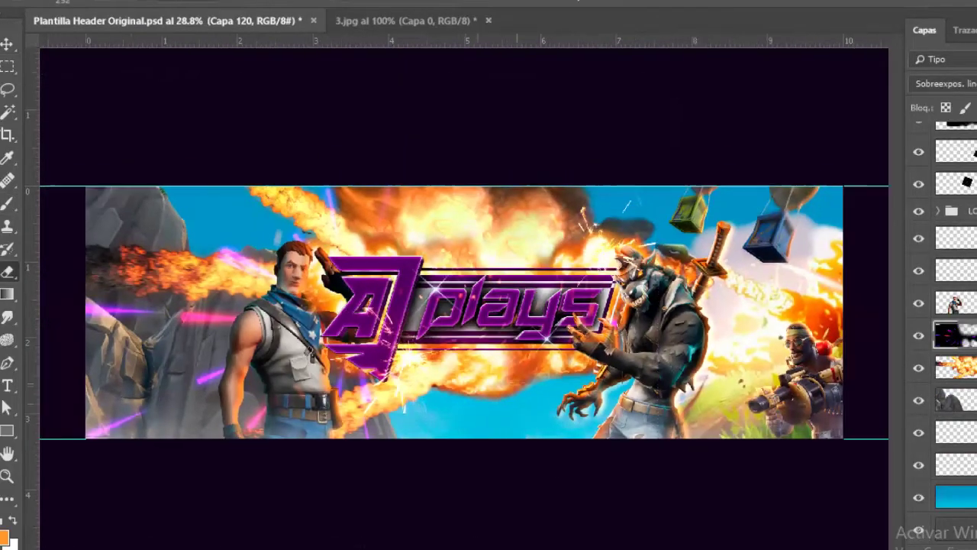
key(v)
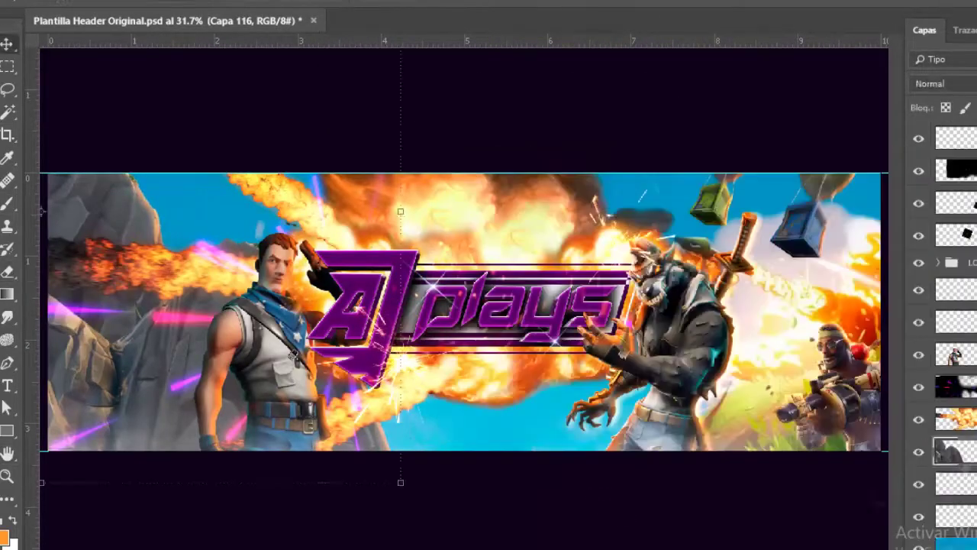